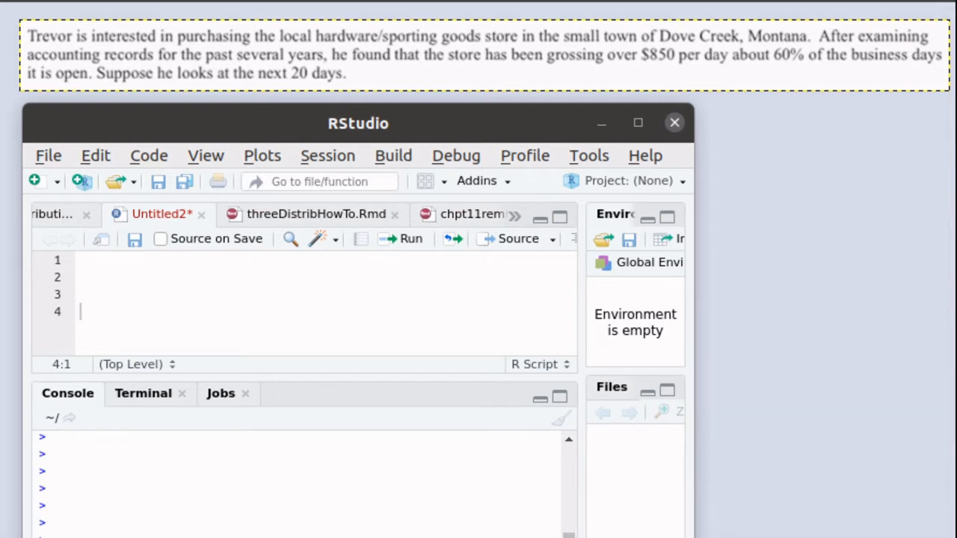
Define n <- 20, x <- 0:20 and p <- 0.60 on the first three lines, each with a # comment.
key(Up)
key(Up)
key(Up)
text(x <-)
click(117, 261)
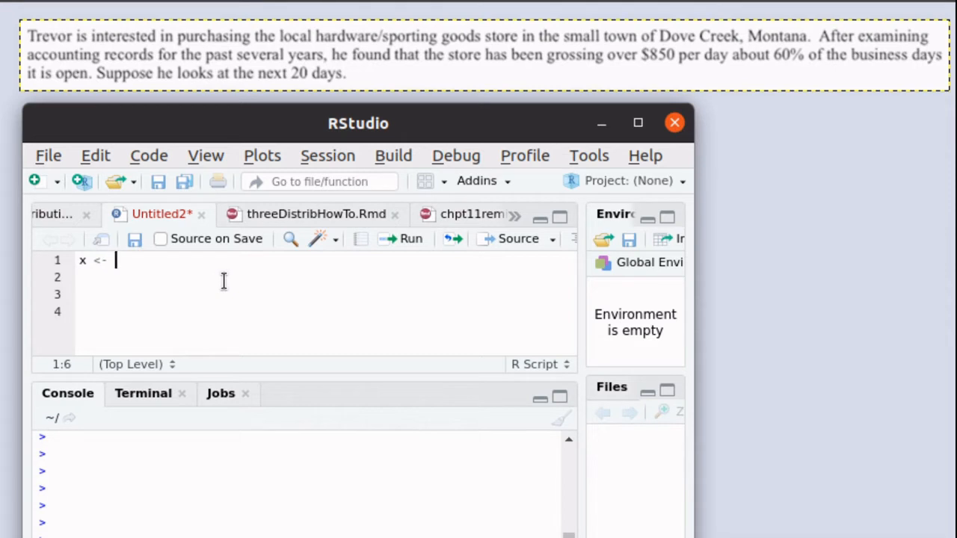
text())
key(BackSpace)
text(0)
text(:2)
text(0)
key(Return)
text(p <-)
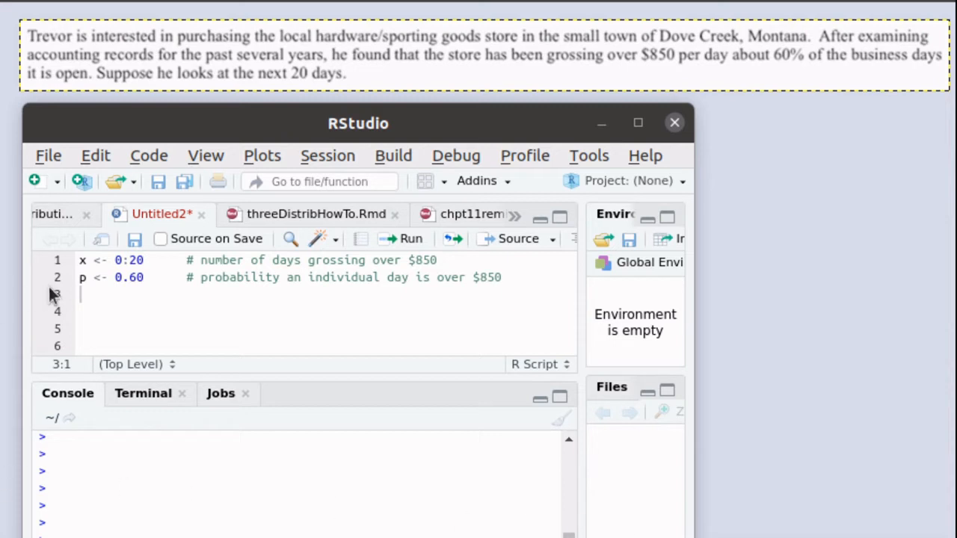
click(81, 260)
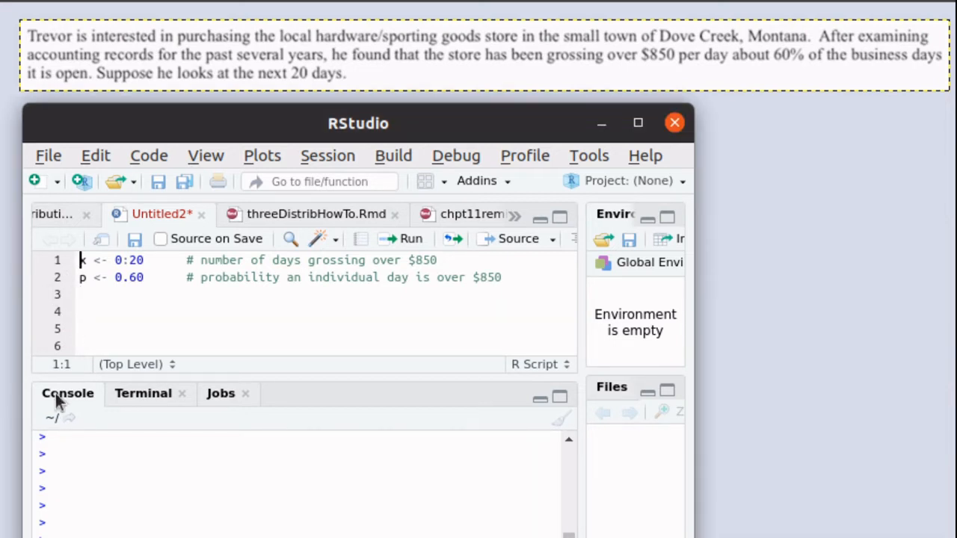
key(Return)
key(Up)
text(n )
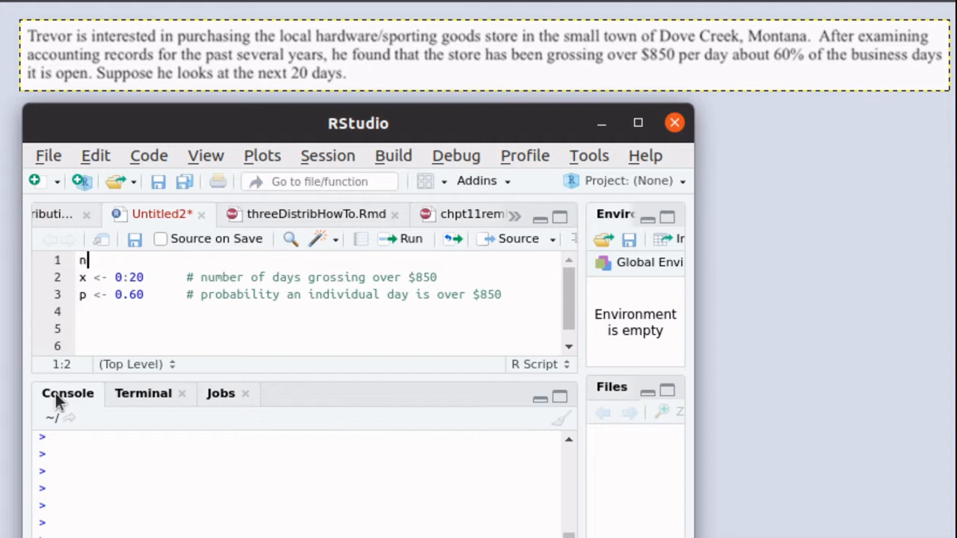
text(<- )
text(20)
text(        # sample size)
key(Down)
key(Down)
key(Down)
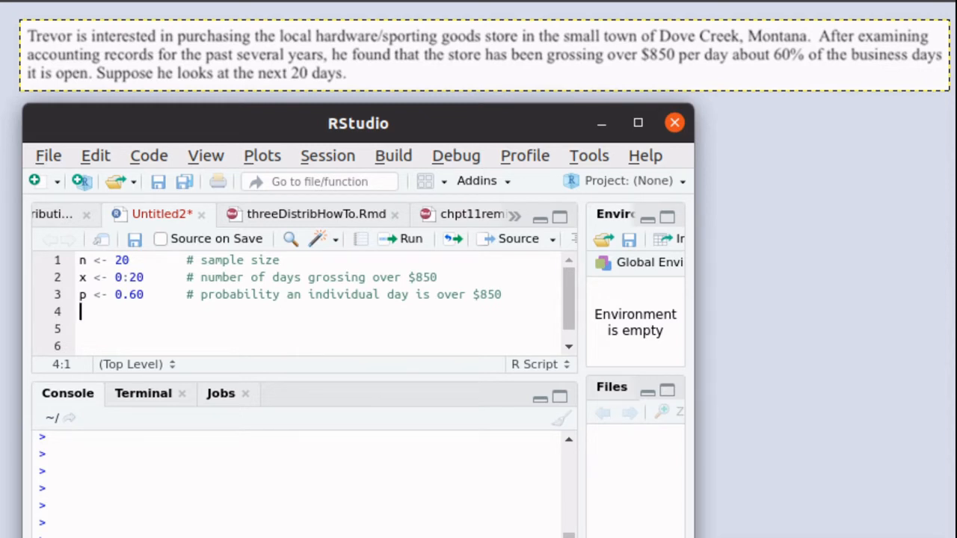
text(Prob <- dbinom()
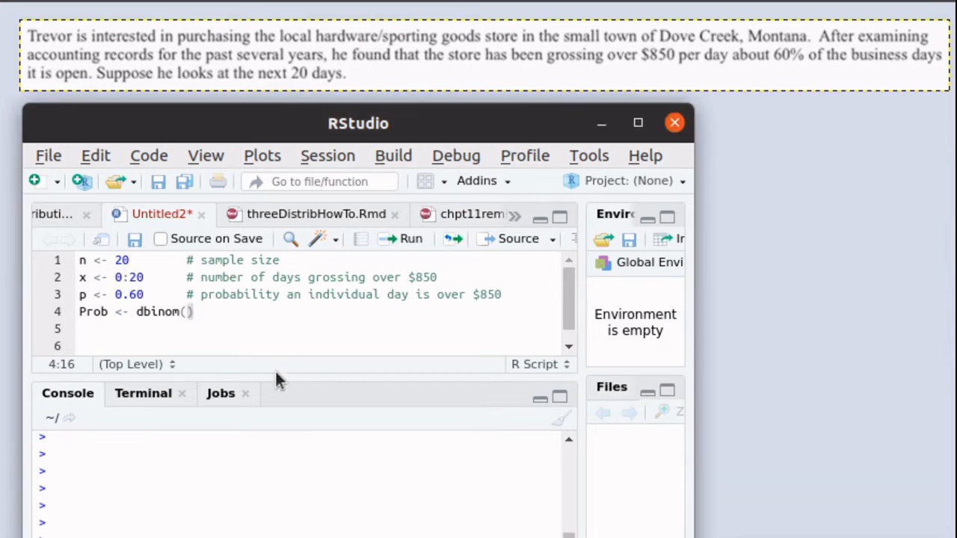
text( x)
text(,)
text(n, )
text(p )
text())
Complete Prob <- dbinom( x, n, p ) and add data.frame( x, Prob ) beneath it.
key(Return)
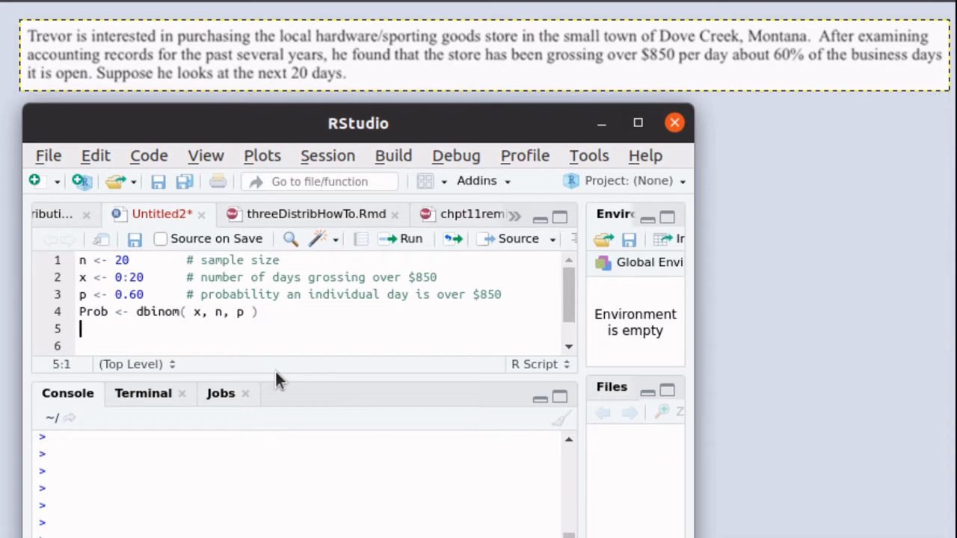
text(dat)
text(a.fram)
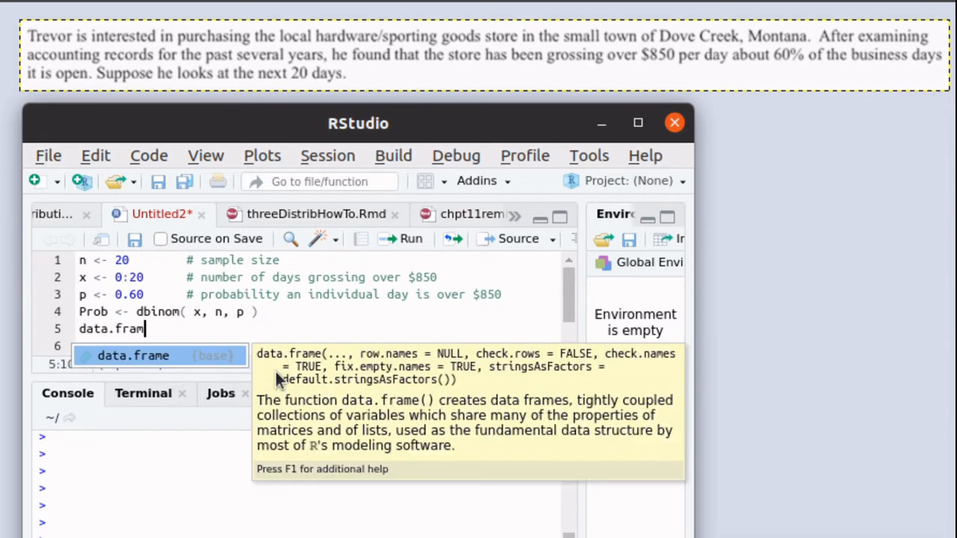
text(e( x, )
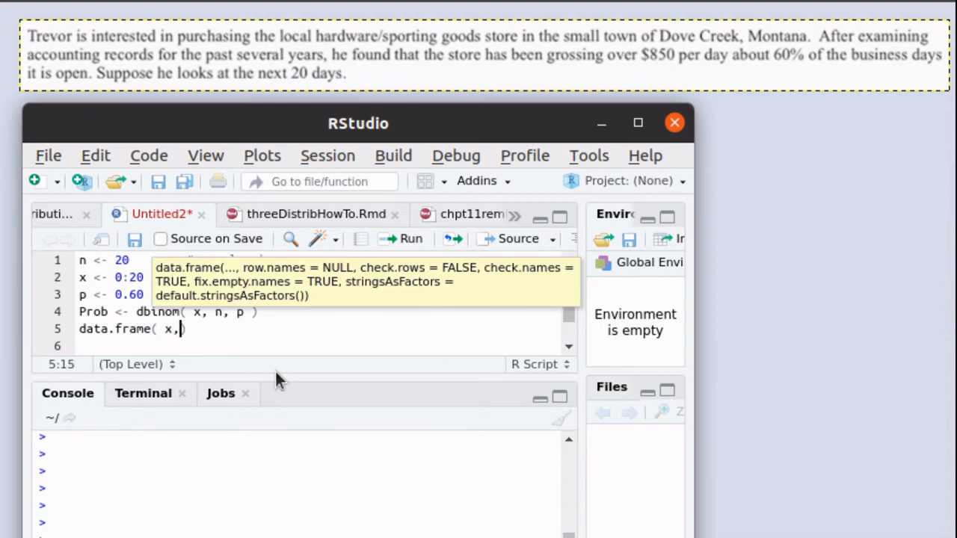
text(Prob)
text( ))
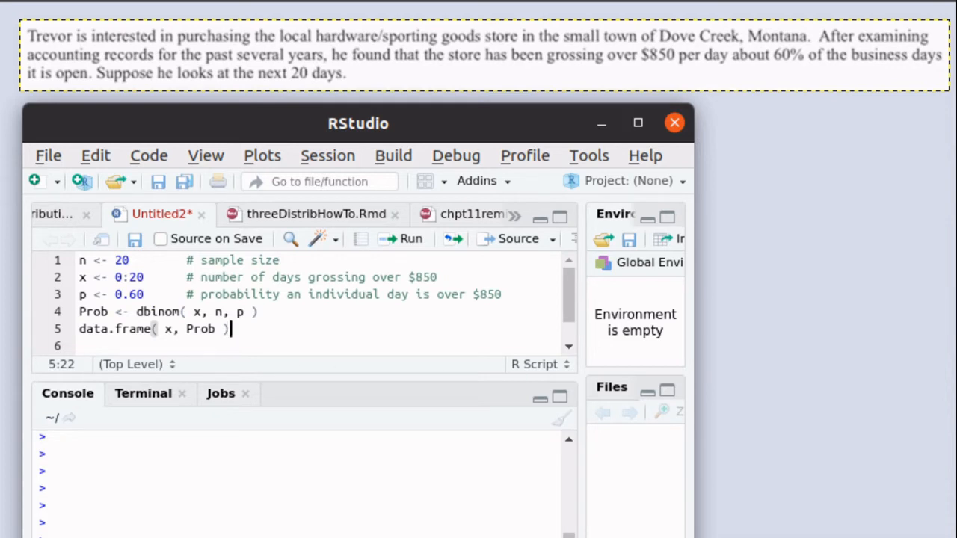
Run the whole script so the console prints the x/Prob table.
key(ctrl+a)
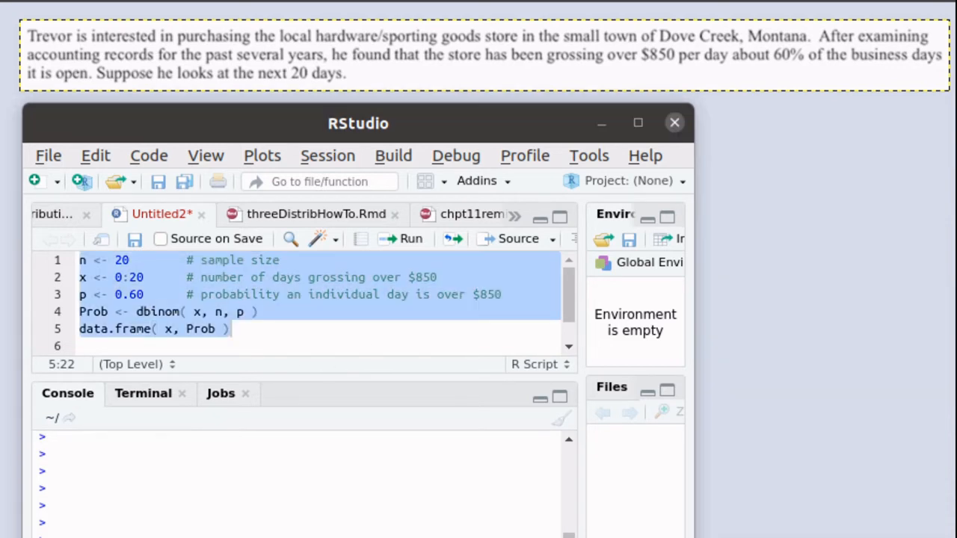
click(409, 239)
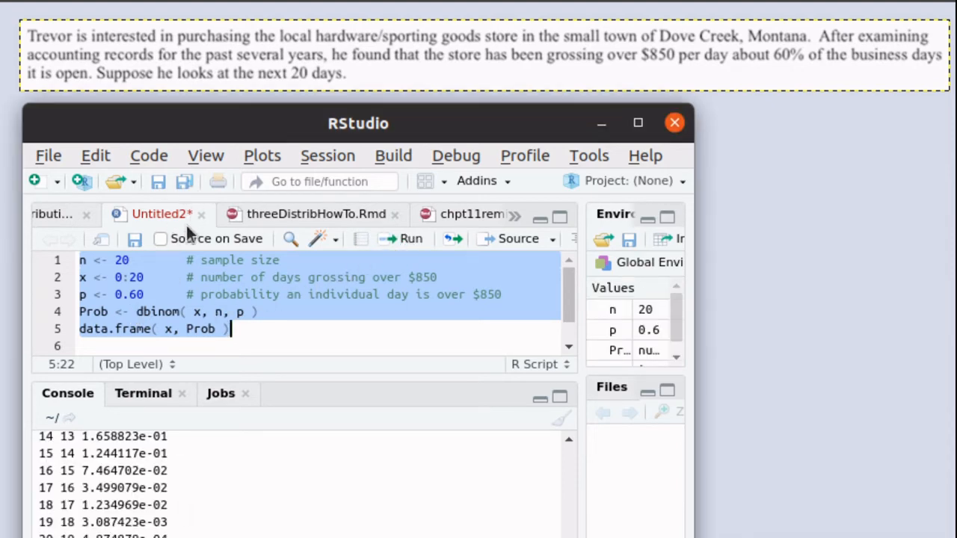
scroll(312, 417, up, 3)
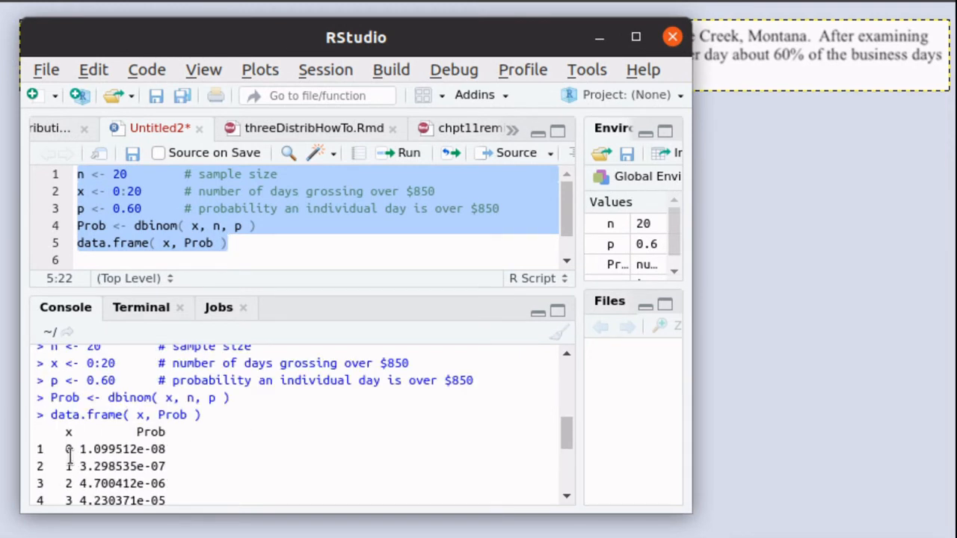
scroll(237, 446, down, 4)
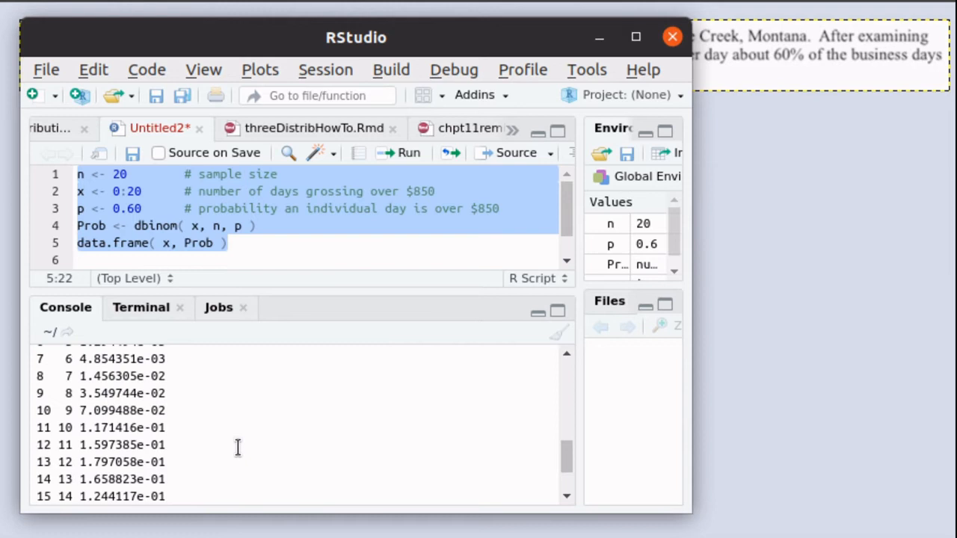
scroll(237, 446, down, 1)
scroll(191, 458, down, 2)
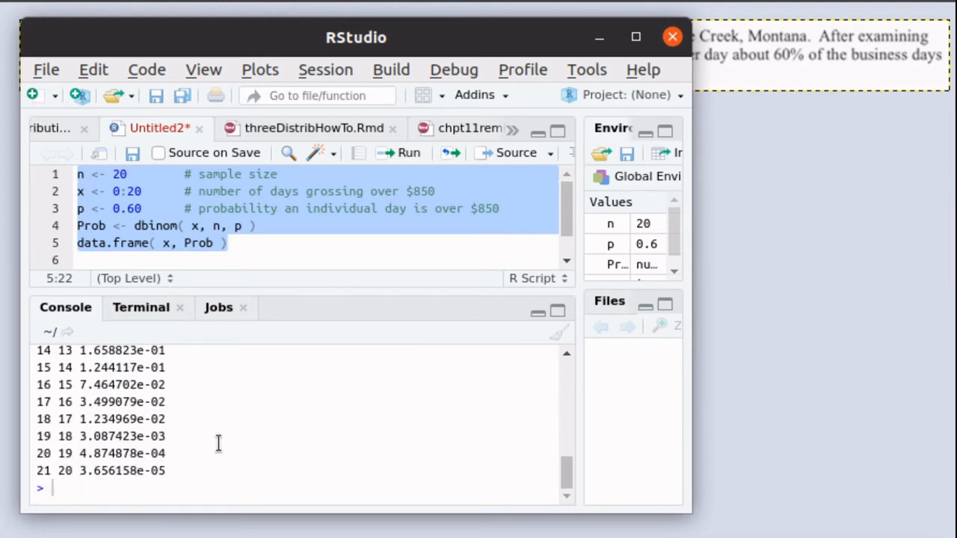
scroll(218, 444, up, 3)
scroll(217, 444, up, 3)
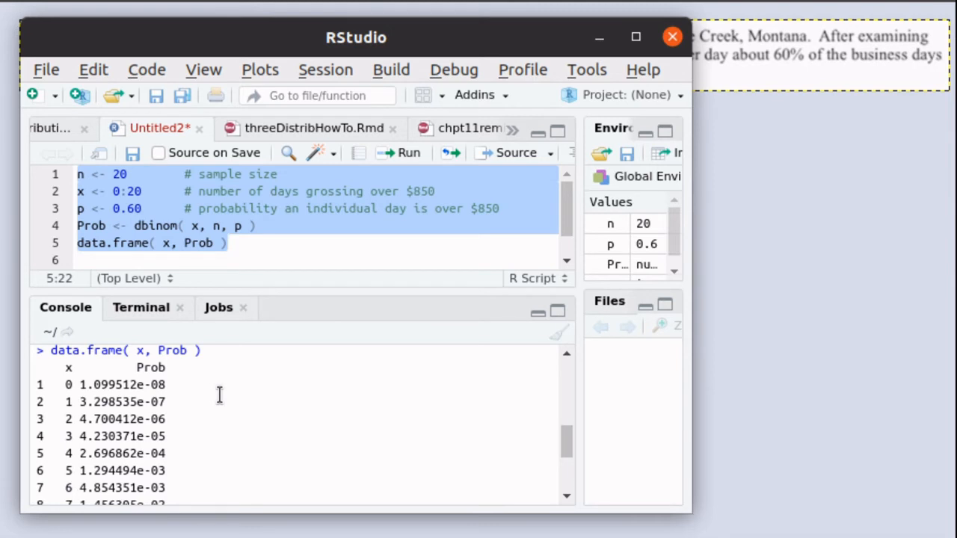
scroll(219, 396, down, 3)
scroll(219, 395, down, 2)
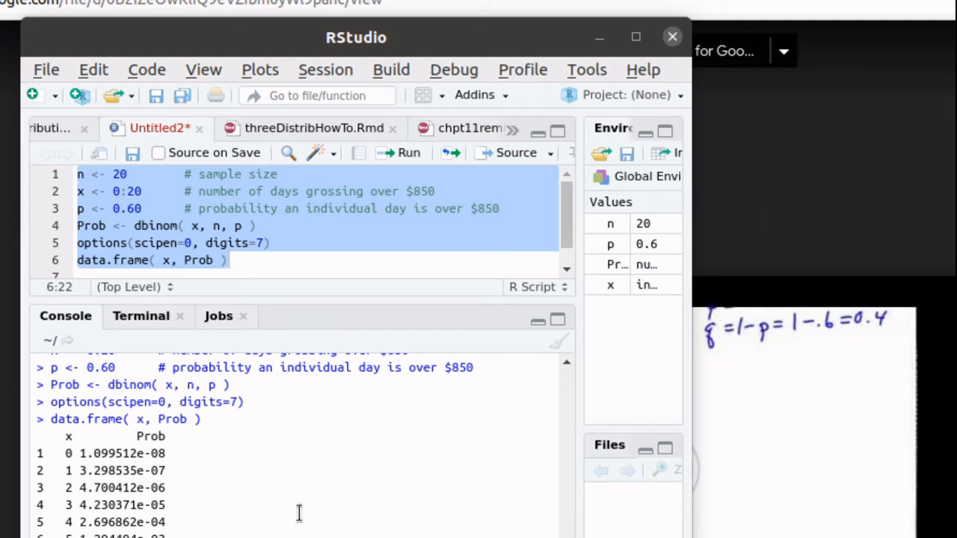
Change line 5 to options(scipen=999), removing digits=7, and select lines 1 to 7.
mouse_move(274, 38)
mouse_down()
mouse_move(326, 0)
mouse_move(254, 45)
mouse_up()
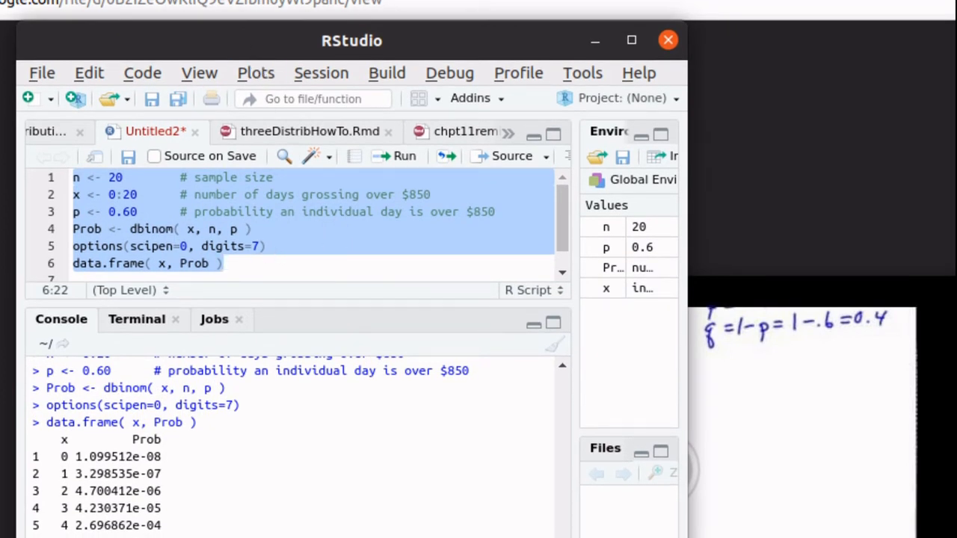
click(264, 245)
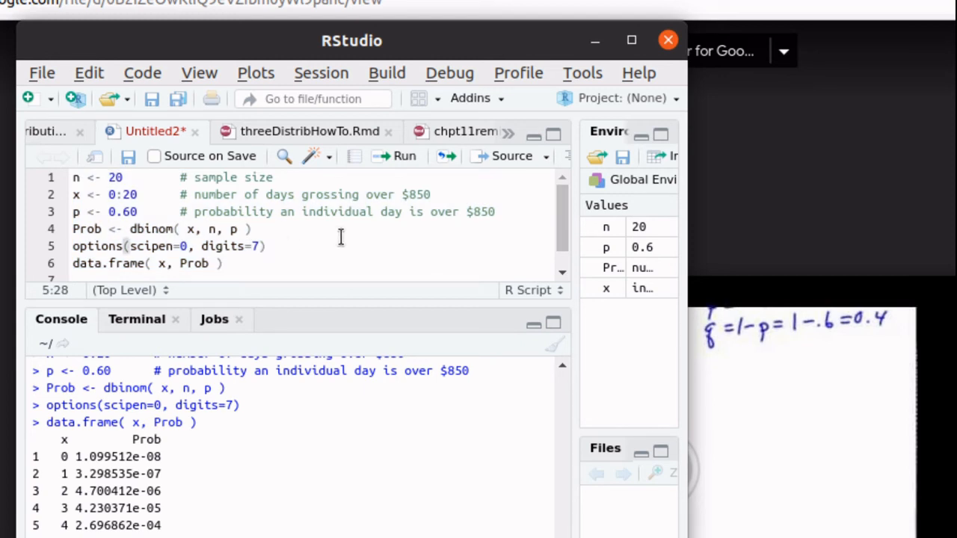
key(Left)
key(Left)
key(Left)
key(Left)
key(Left)
key(Left)
key(Left)
key(Left)
key(Left)
key(Left)
key(Left)
key(BackSpace)
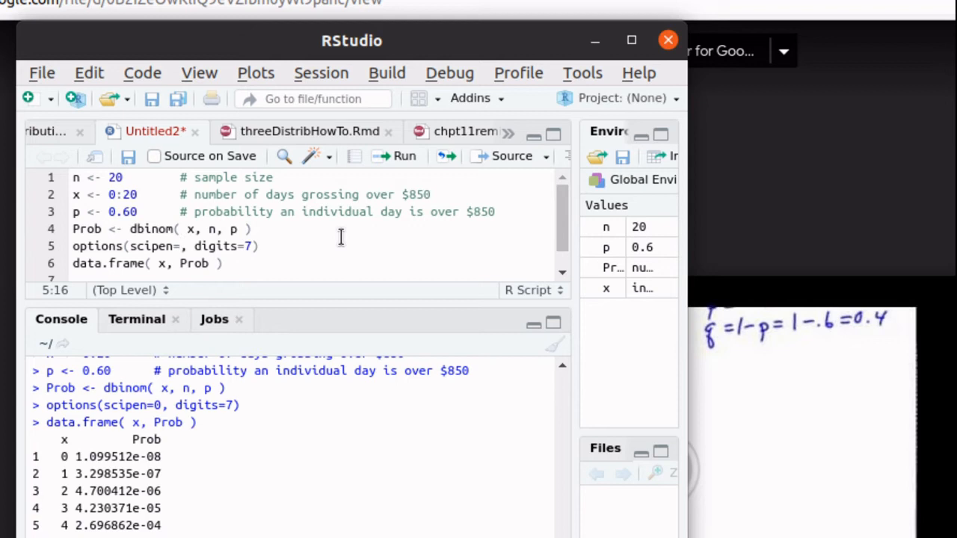
text(999)
key(Right)
key(Right)
key(Right)
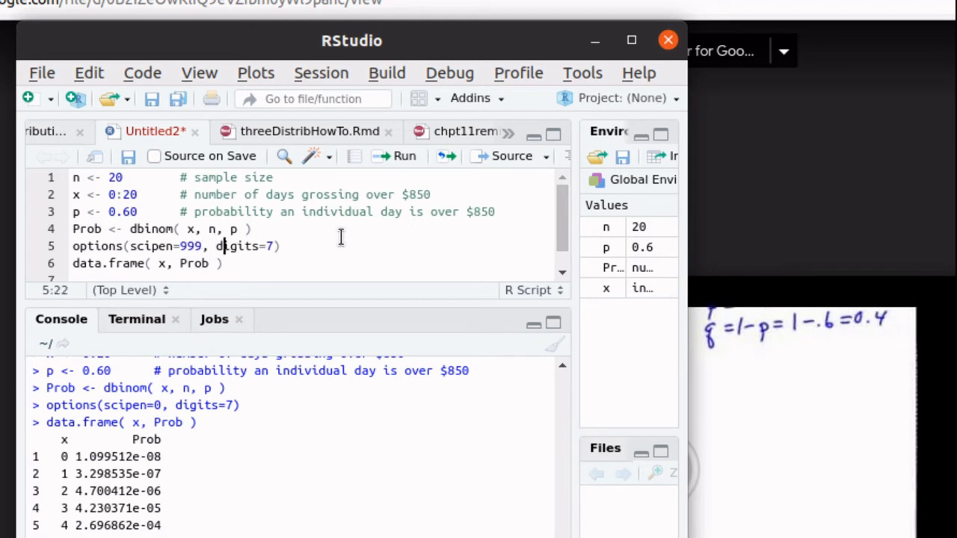
key(Right)
key(Right)
key(Right)
key(Right)
key(Right)
key(Right)
key(Right)
key(BackSpace)
key(BackSpace)
key(BackSpace)
key(BackSpace)
key(BackSpace)
key(BackSpace)
key(BackSpace)
key(BackSpace)
key(BackSpace)
key(BackSpace)
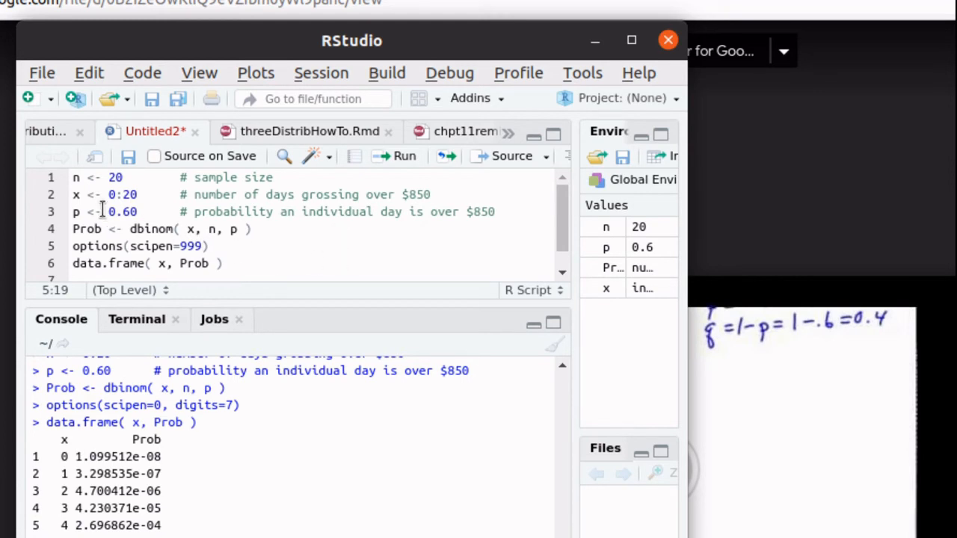
mouse_move(70, 177)
mouse_down()
mouse_move(77, 212)
mouse_move(207, 273)
mouse_up()
Run lines 1–7 so the table prints in plain decimals, then replace the data.frame line with comments about 11 or more days over $850.
key(ctrl+Return)
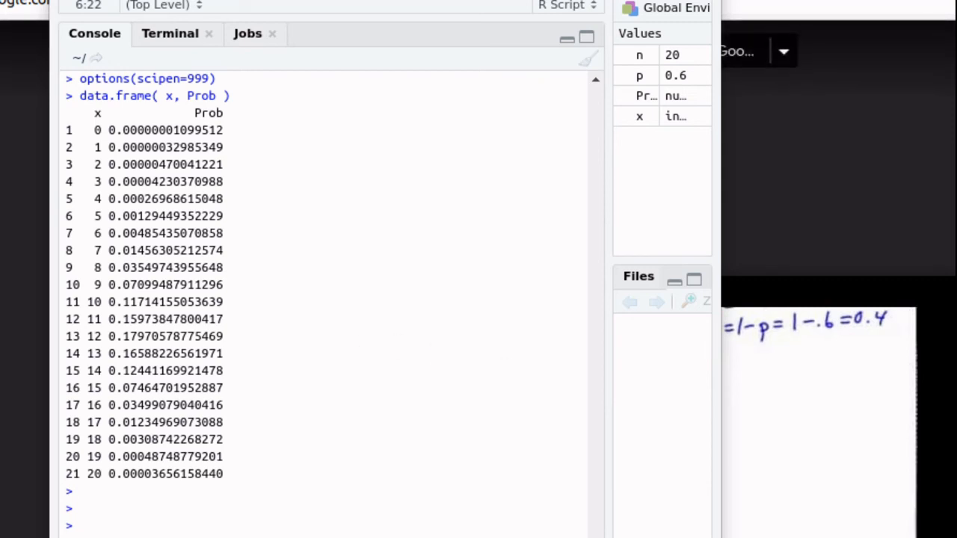
text(# of $850 or more)
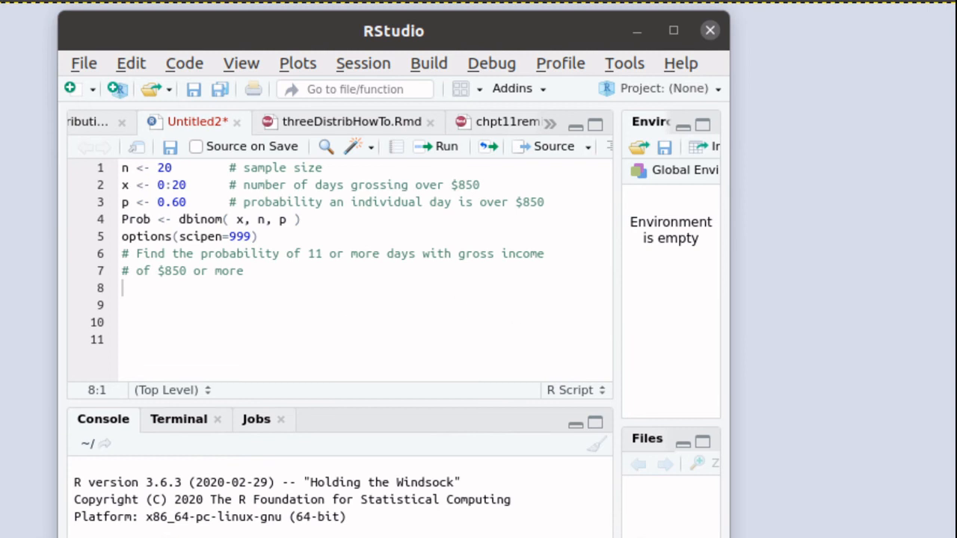
text(- pbinom( 10, n, p)
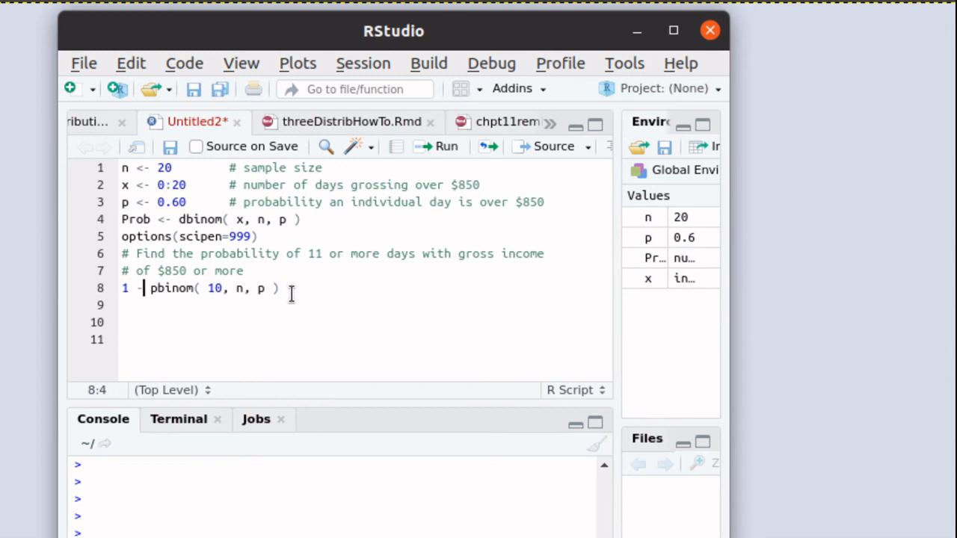
Add 1 - pbinom( 10, n, p ) on line 8 and select the whole script.
click(295, 293)
key(Up)
key(ctrl+Home)
key(shift+Down)
key(shift+Down)
key(shift+Down)
key(shift+Down)
key(shift+Down)
key(shift+Down)
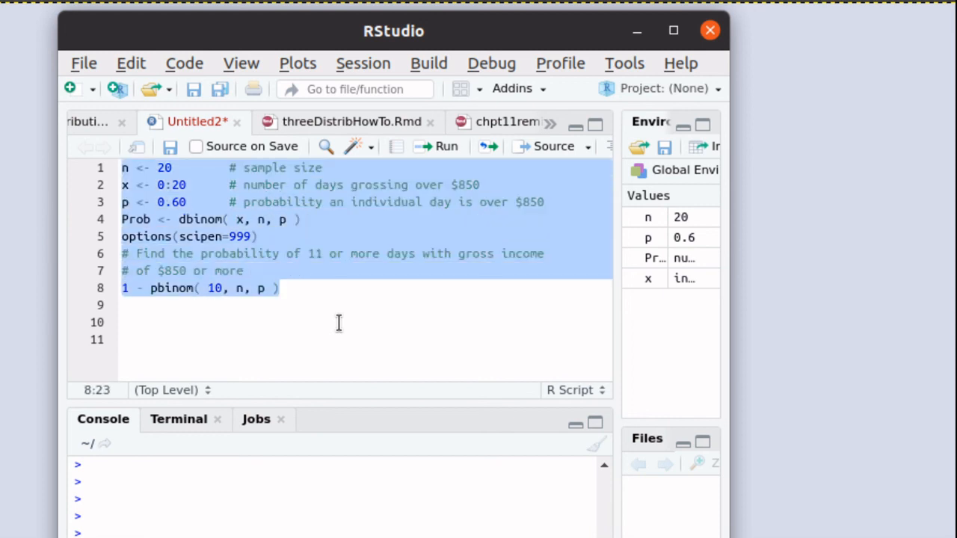
Run the script so the console shows the probability of 11 or more days as 0.7553372.
click(446, 146)
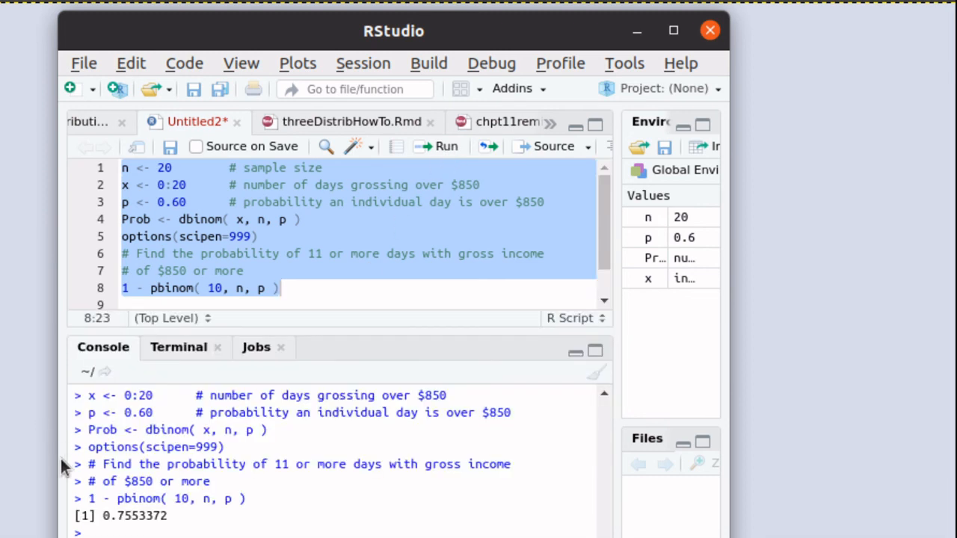